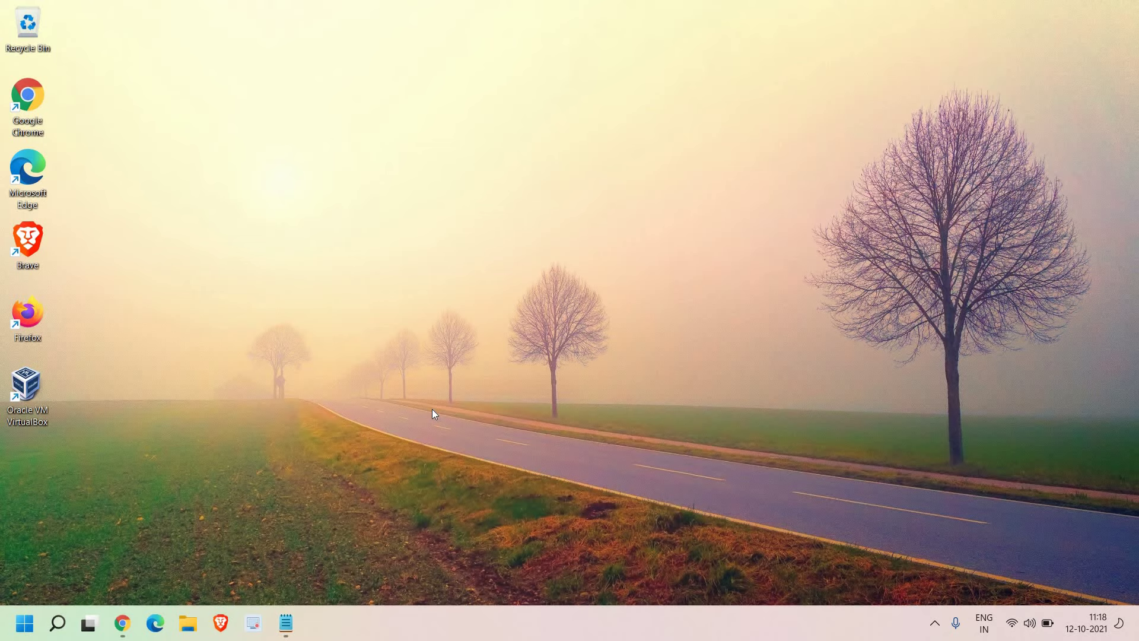
Open the Run box holding devmgmt.msc and return focus to OK.
key(super+r)
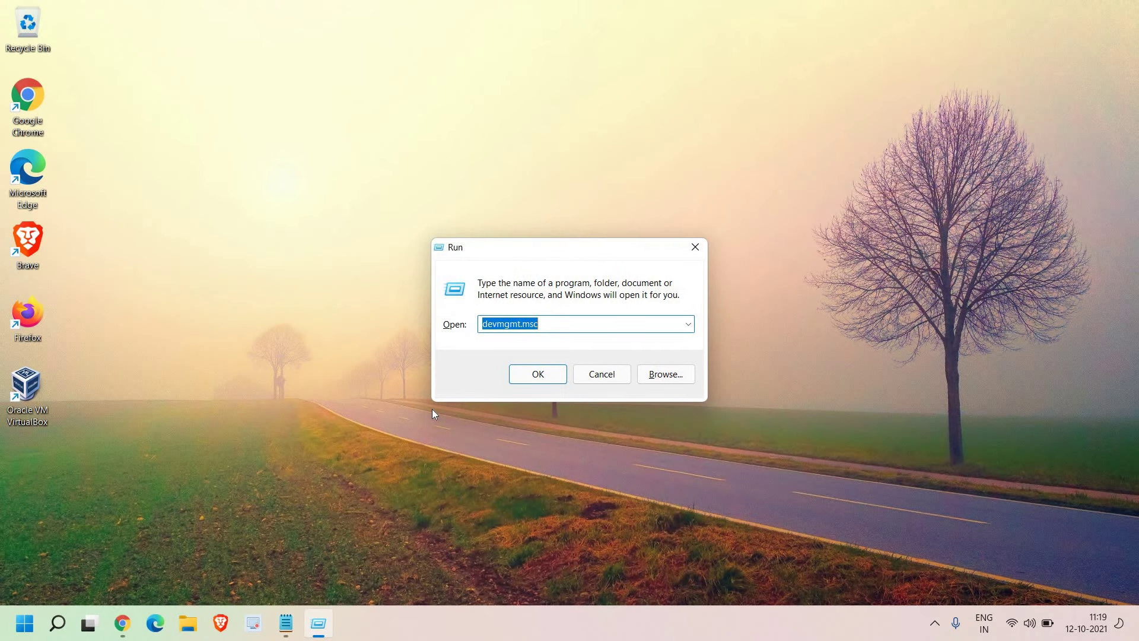
key(Tab)
key(Tab)
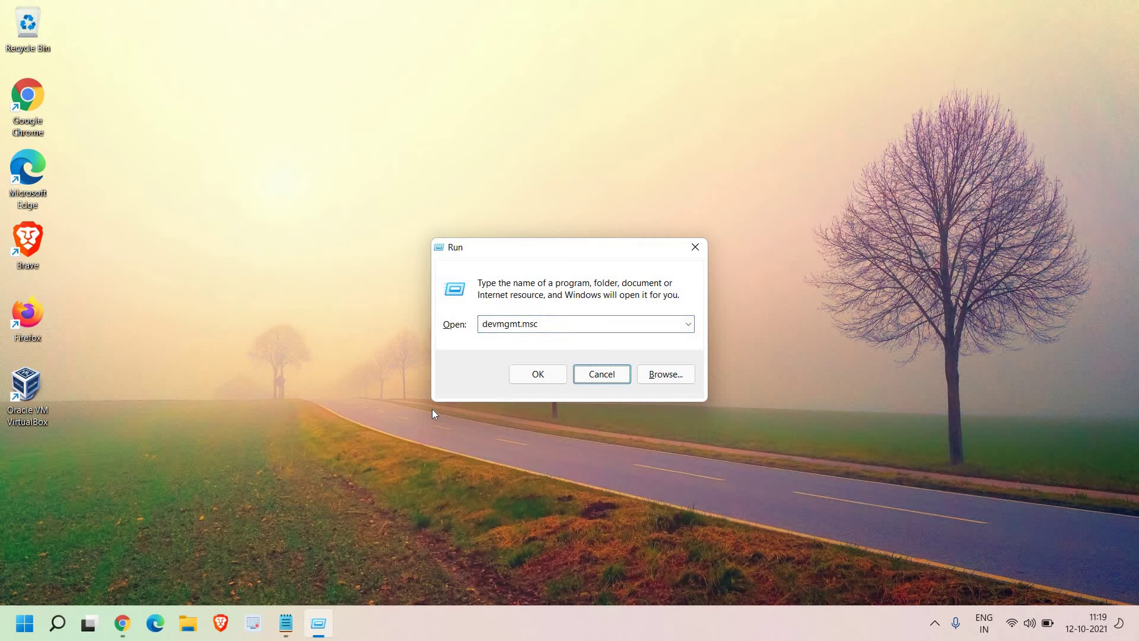
key(shift+Tab)
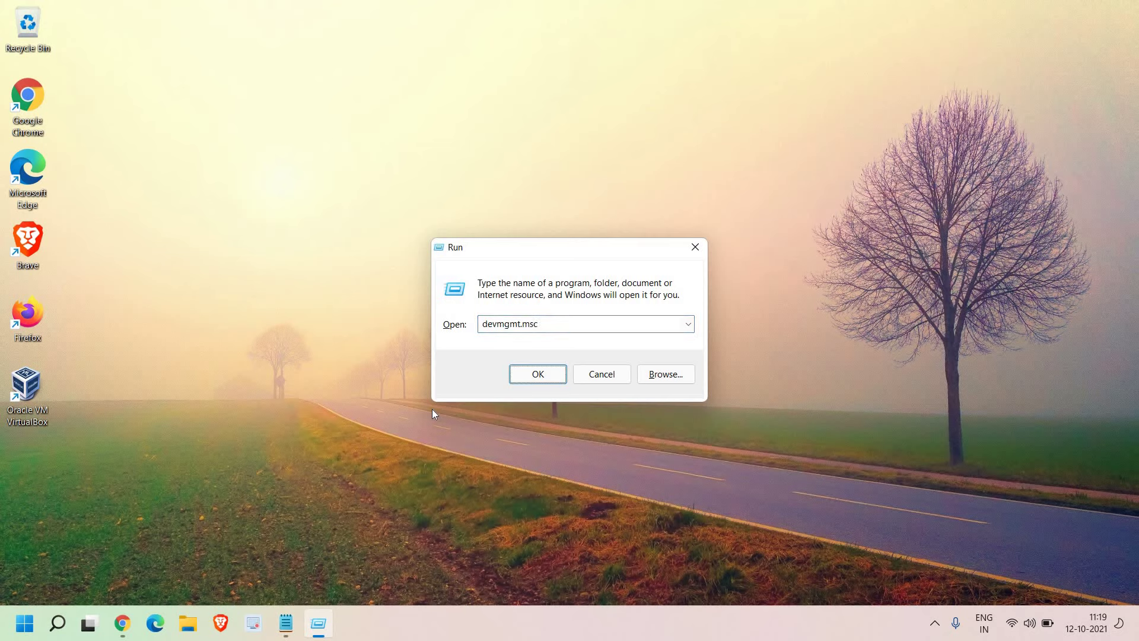
Launch devmgmt.msc and maximise the Device Manager window.
key(Return)
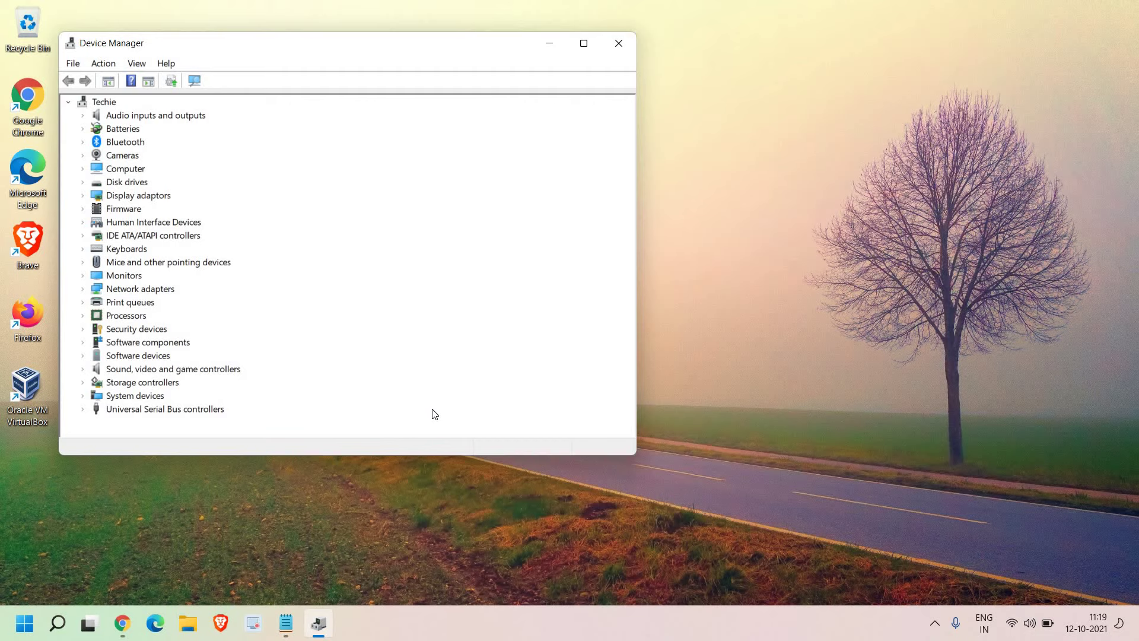
key(alt+space)
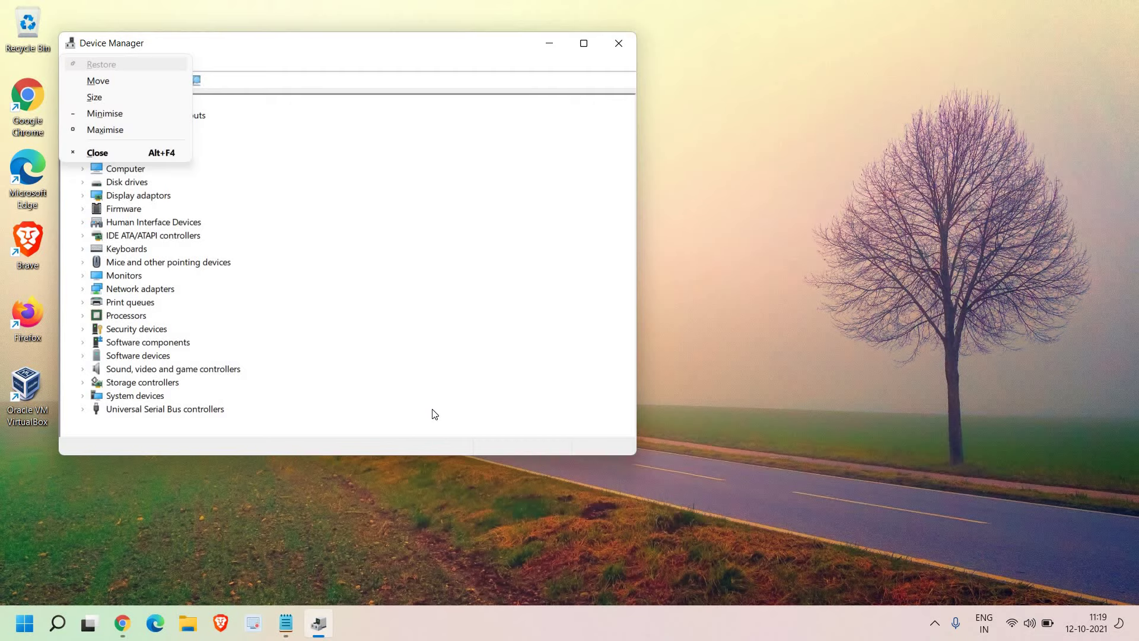
key(x)
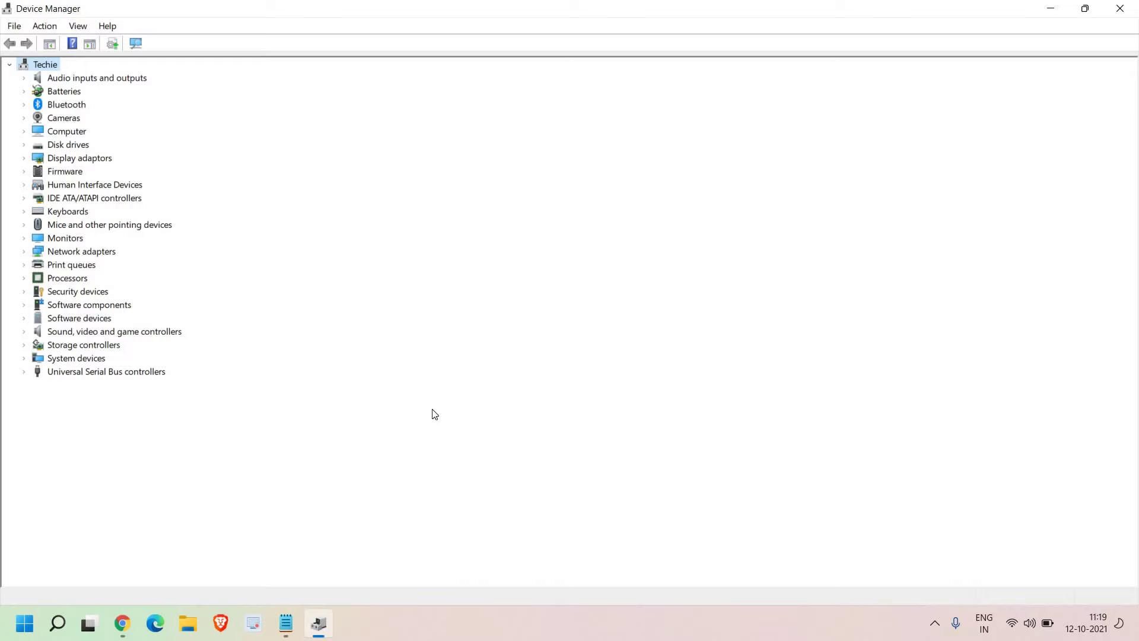
Expand Mice and other pointing devices and select the first HID-compliant mouse.
key(Down)
key(Down)
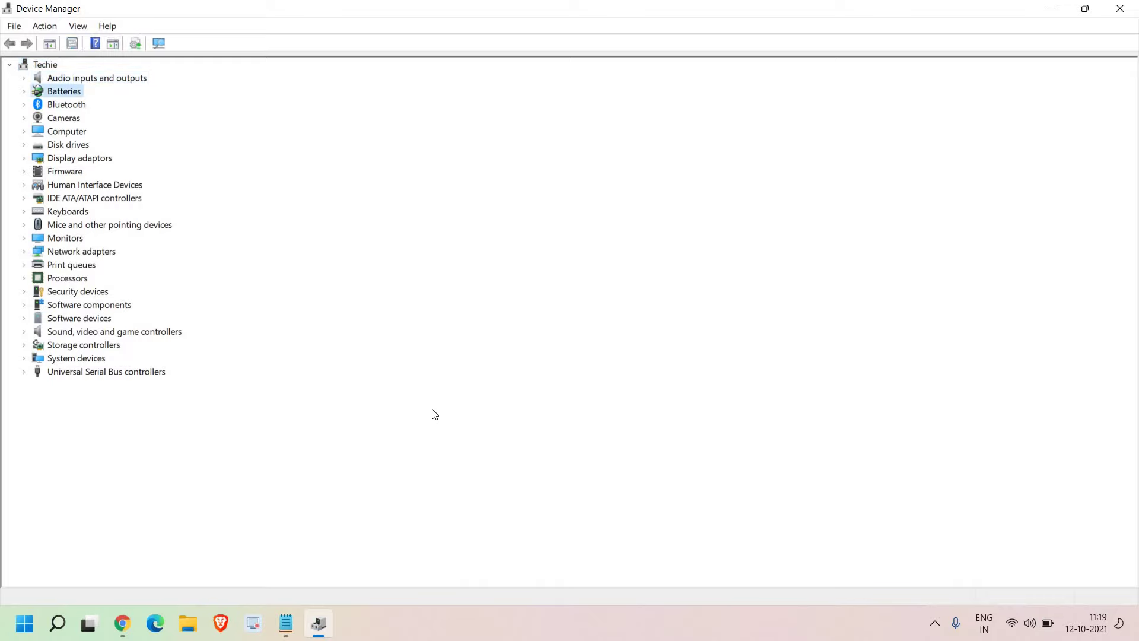
key(Down)
key(Down)
key(Down)
key(Down)
key(Down)
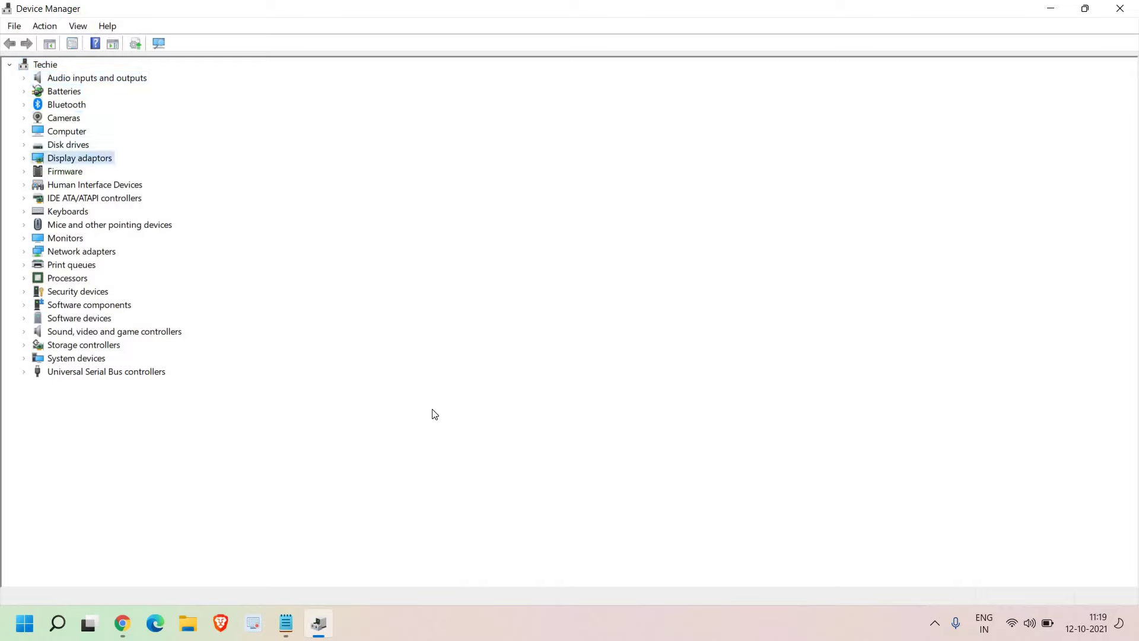
key(Down)
key(Down)
key(Down)
key(Down)
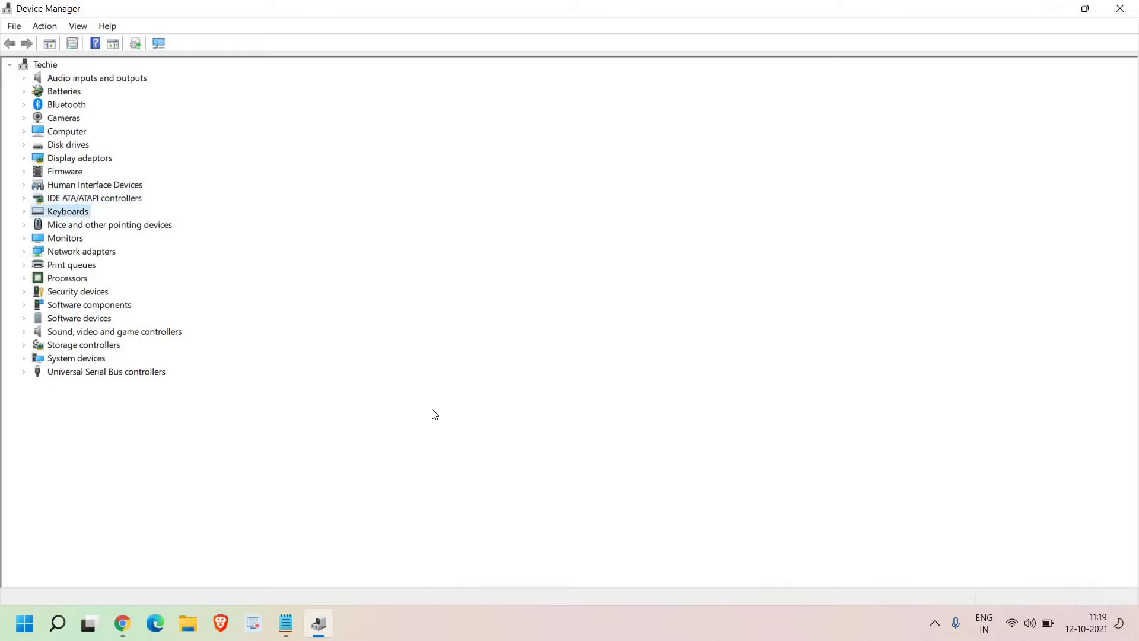
key(Down)
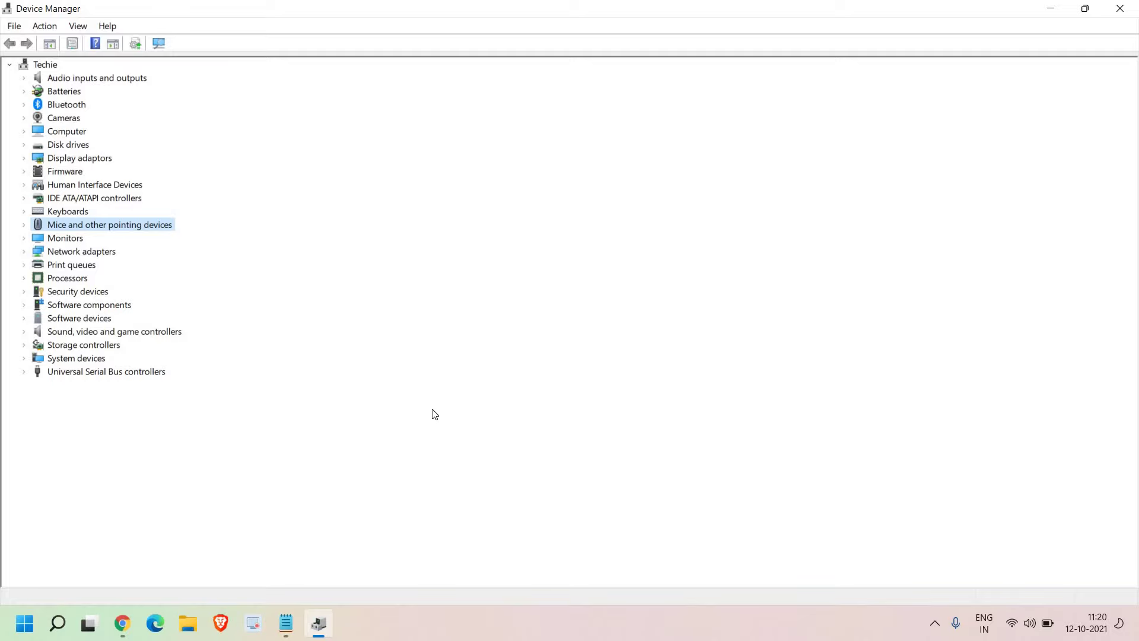
key(Right)
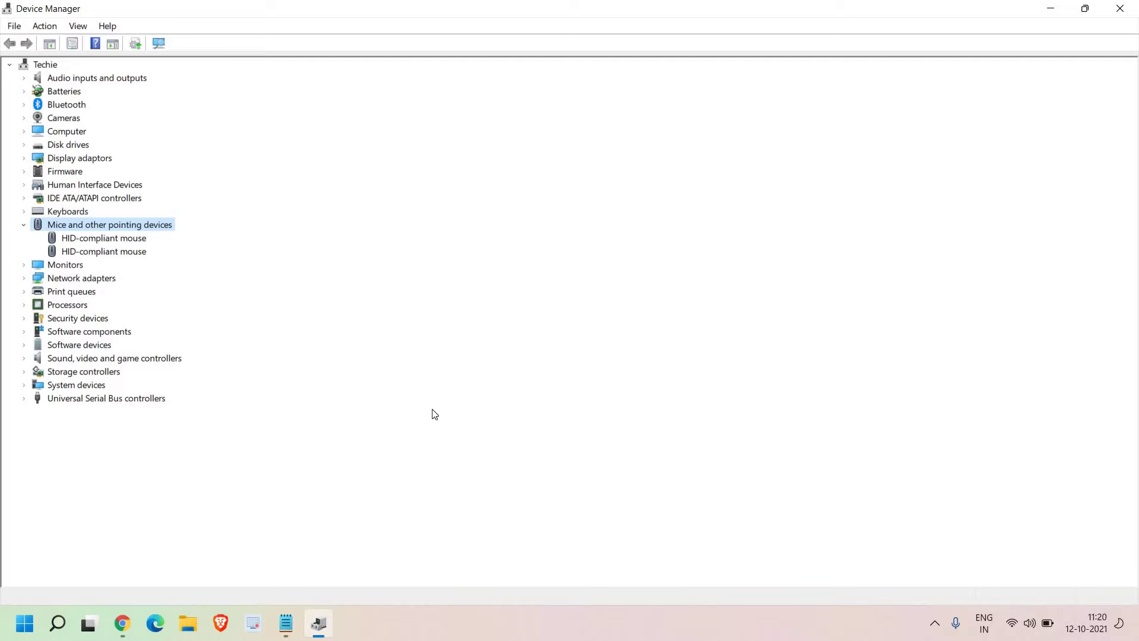
key(Down)
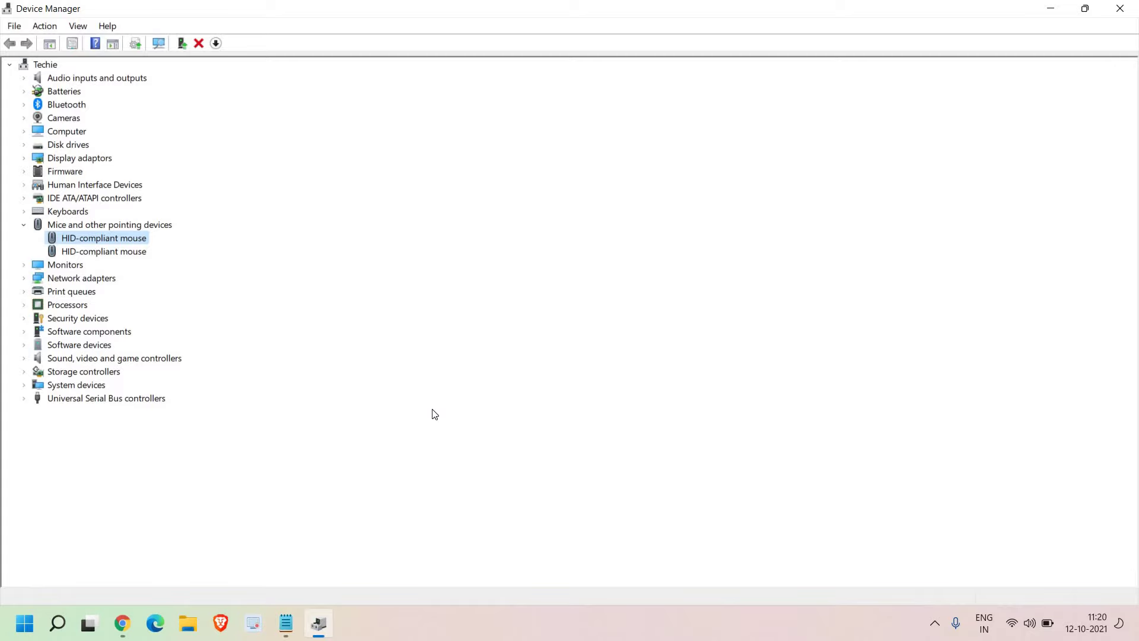
Open the first HID-compliant mouse's Properties on its Driver tab.
key(Return)
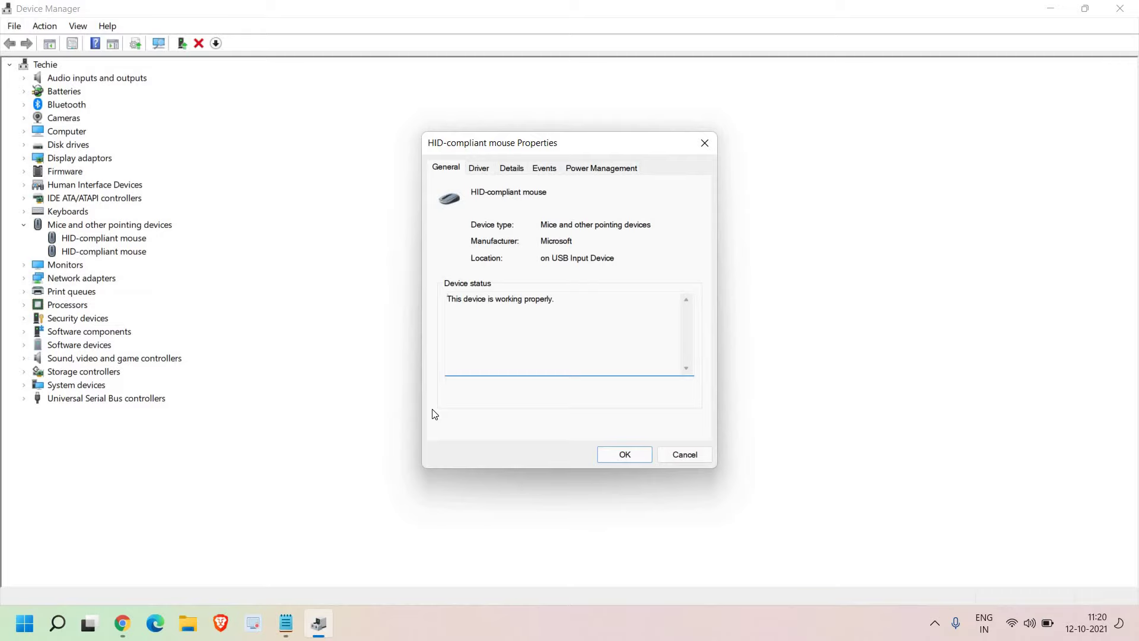
key(Tab)
key(Tab)
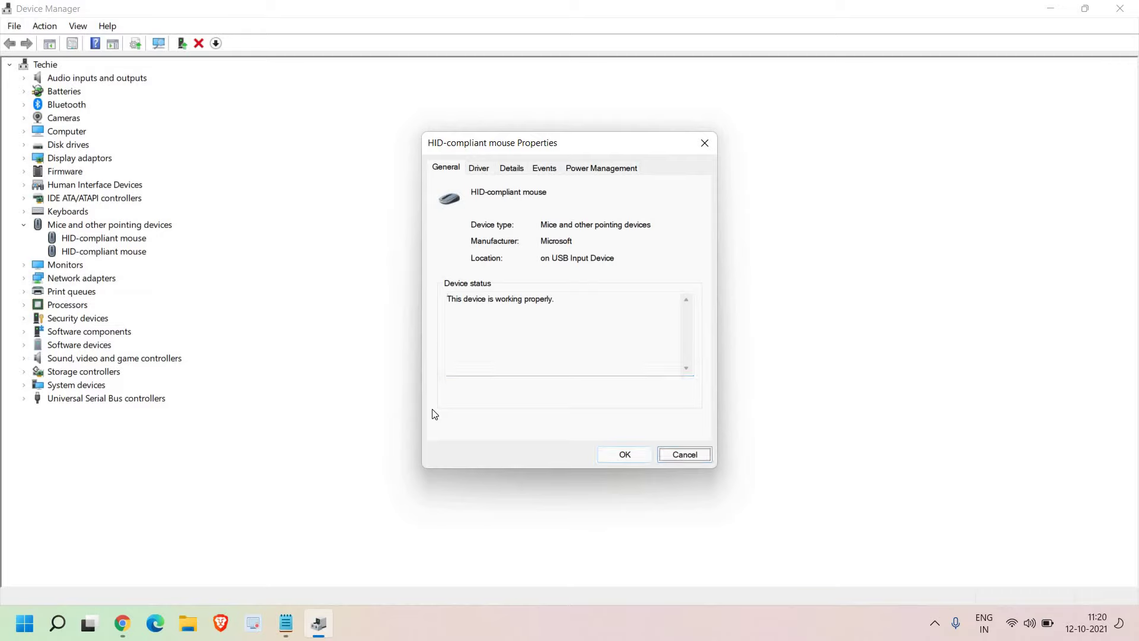
key(Tab)
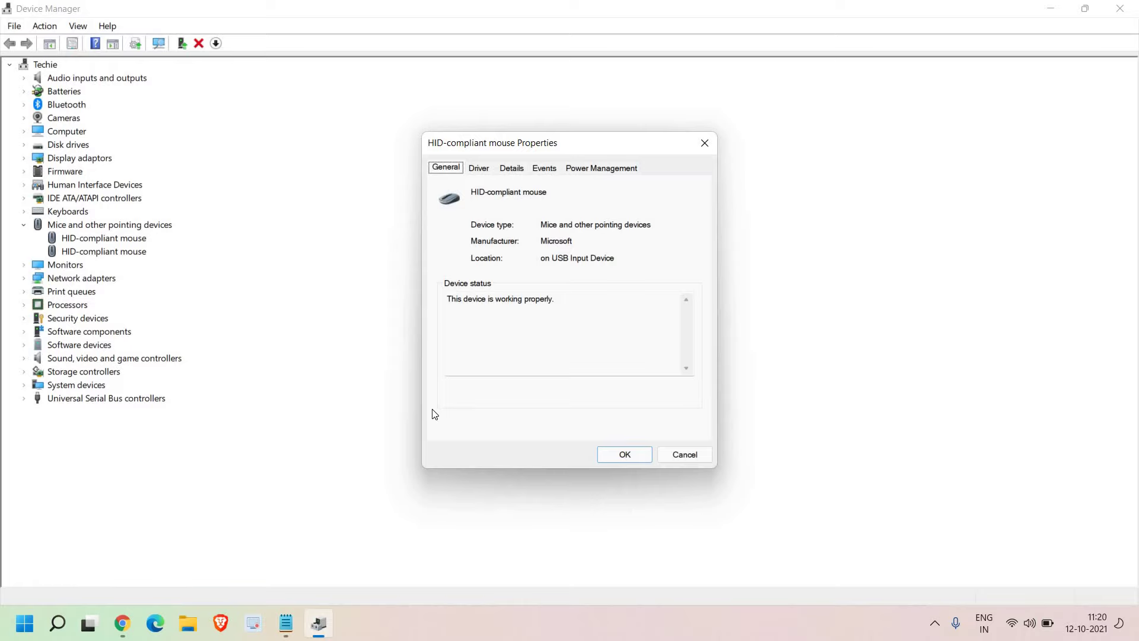
key(Right)
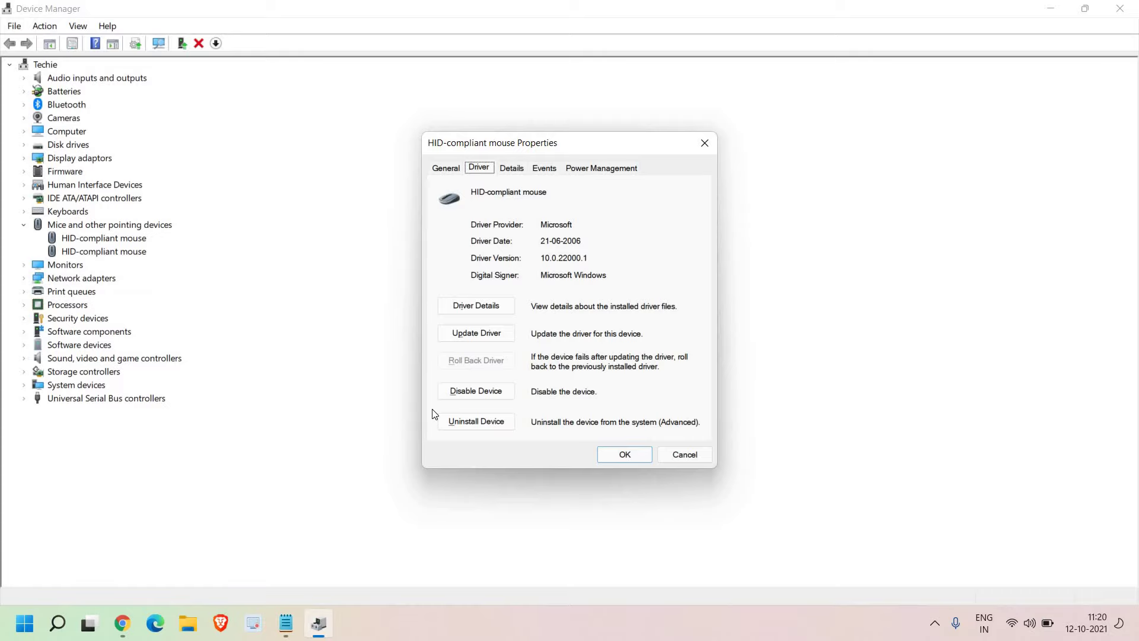
Choose Uninstall Device on the Driver tab to raise the confirmation warning.
key(Tab)
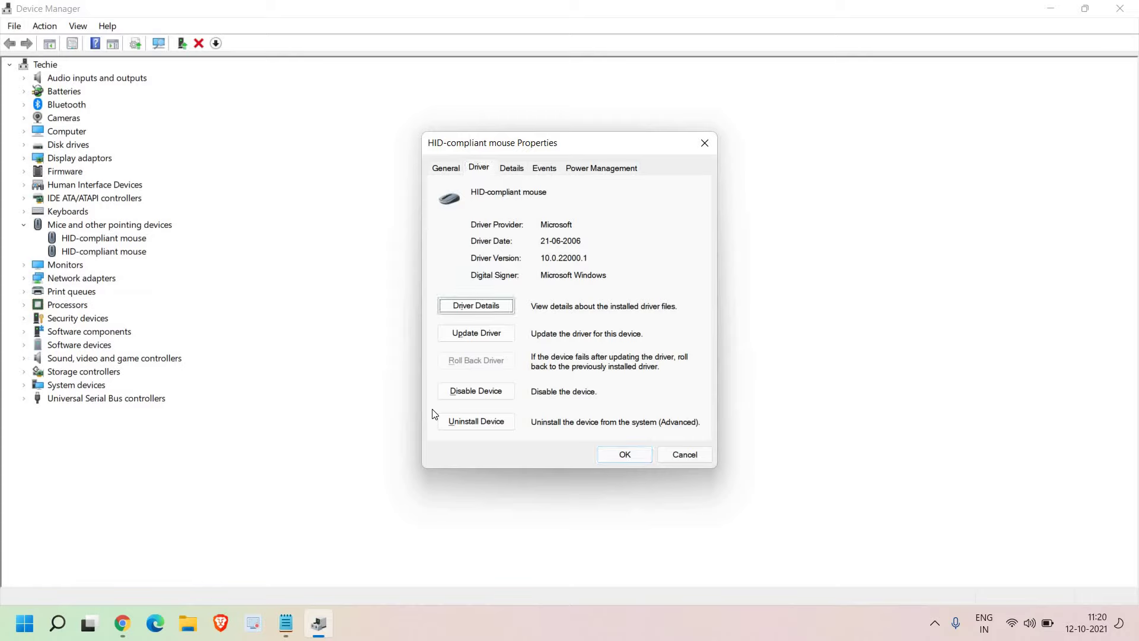
key(Tab)
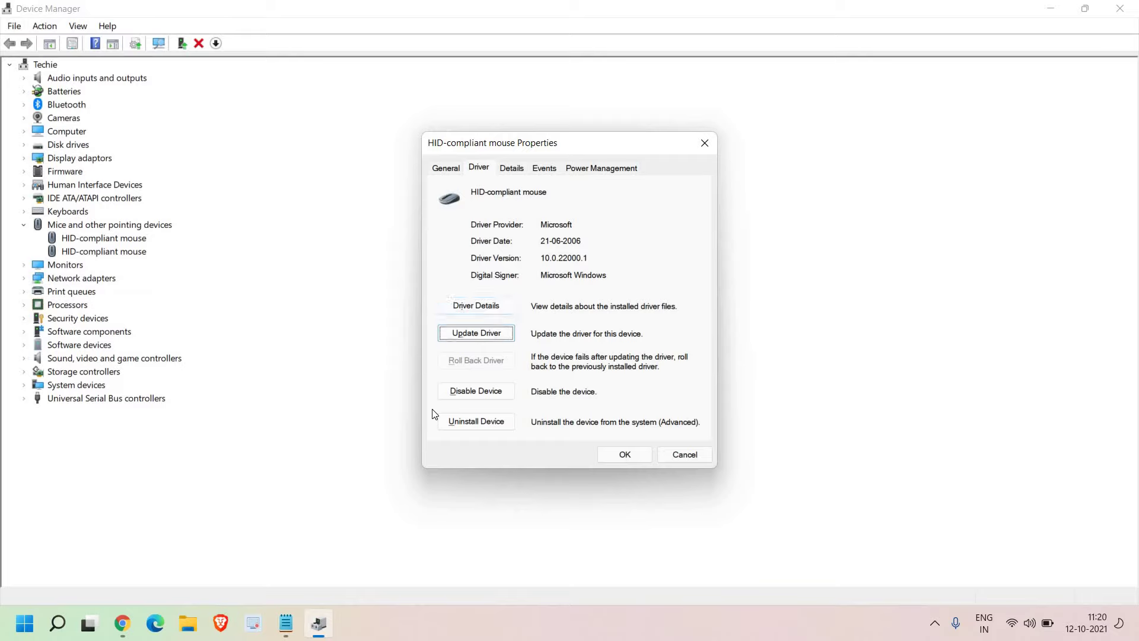
key(Tab)
key(Tab)
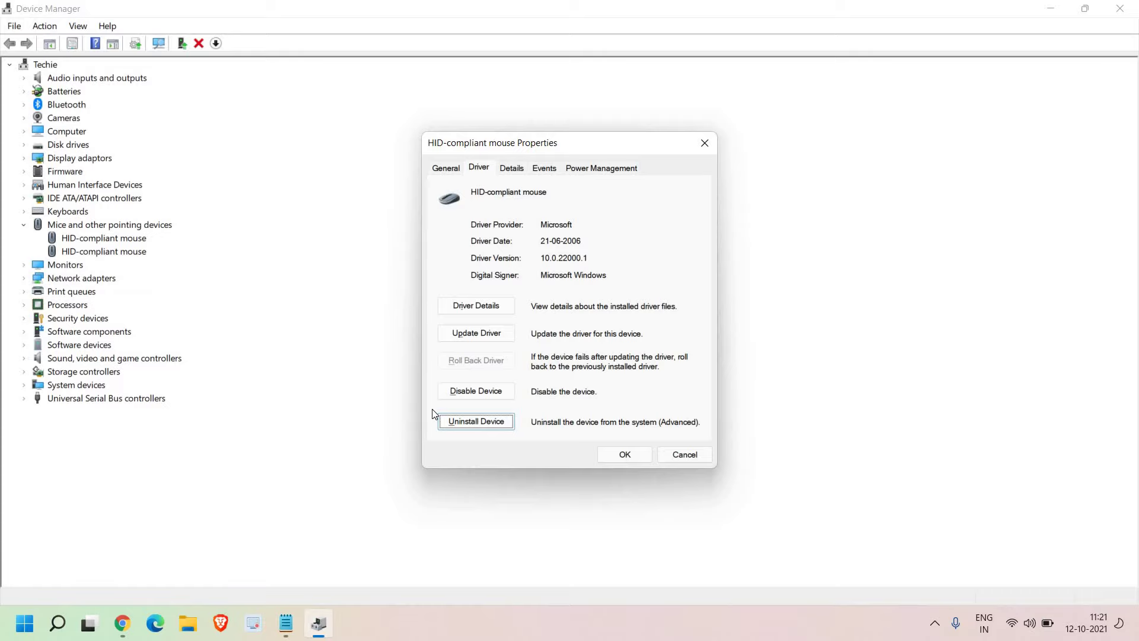
key(Return)
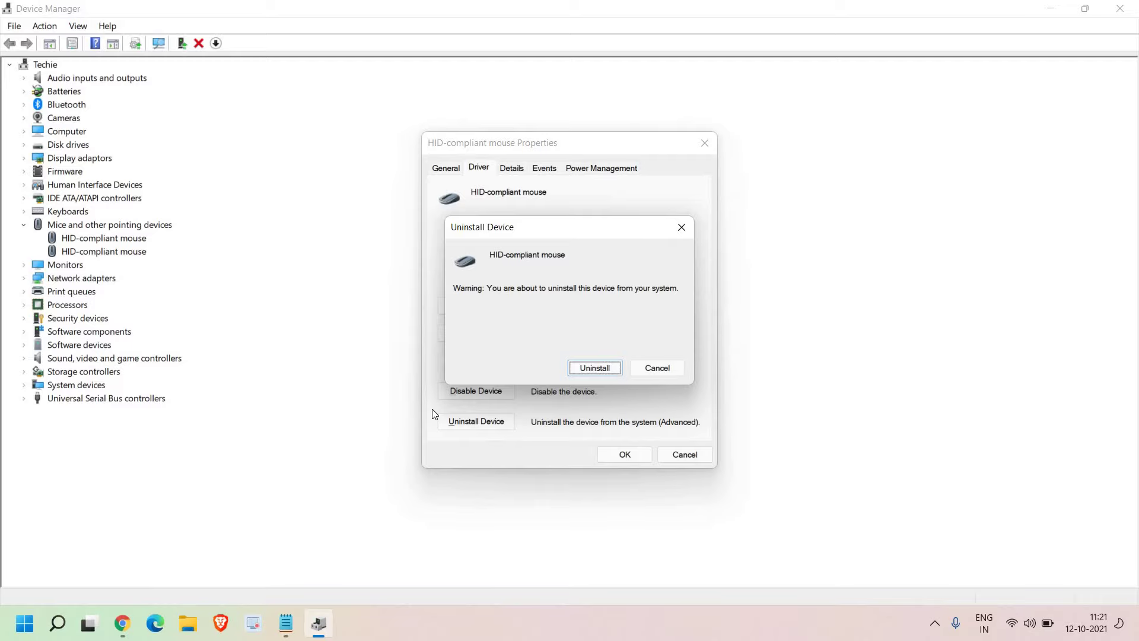
Confirm uninstalling the first HID-compliant mouse.
key(Return)
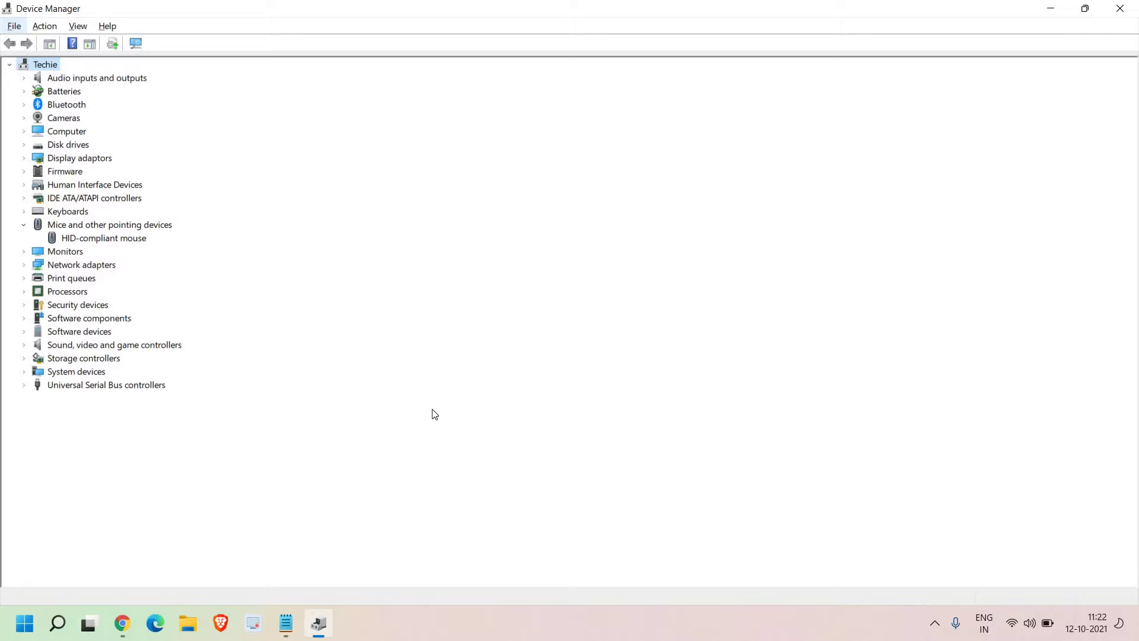
Close Device Manager and select Restart in the Shut Down Windows dialog.
key(alt+F4)
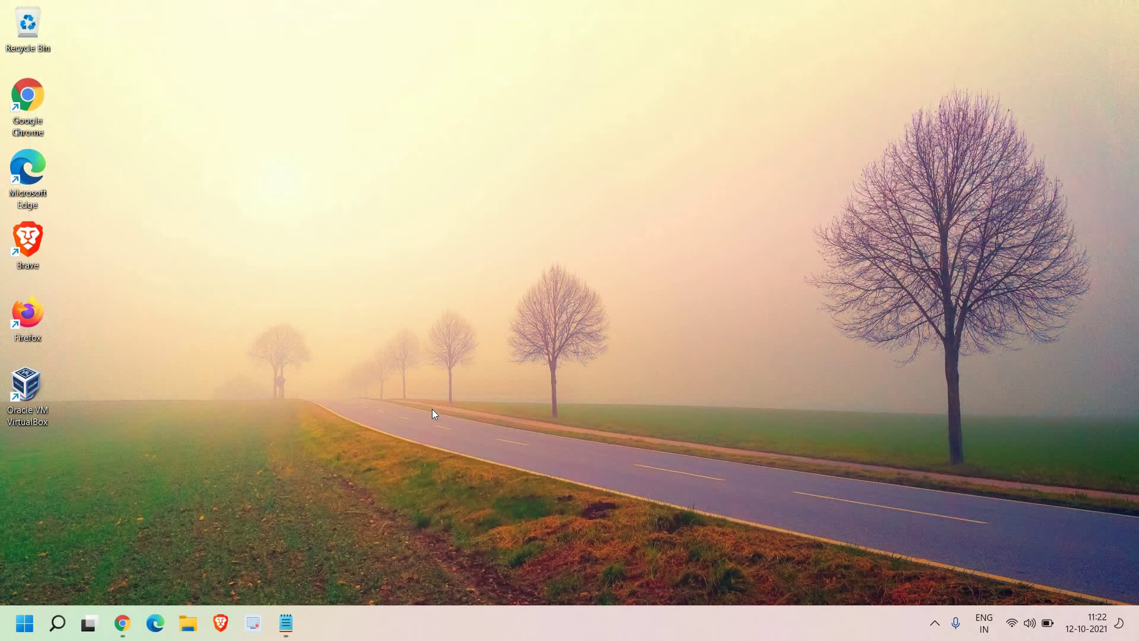
key(alt+F4)
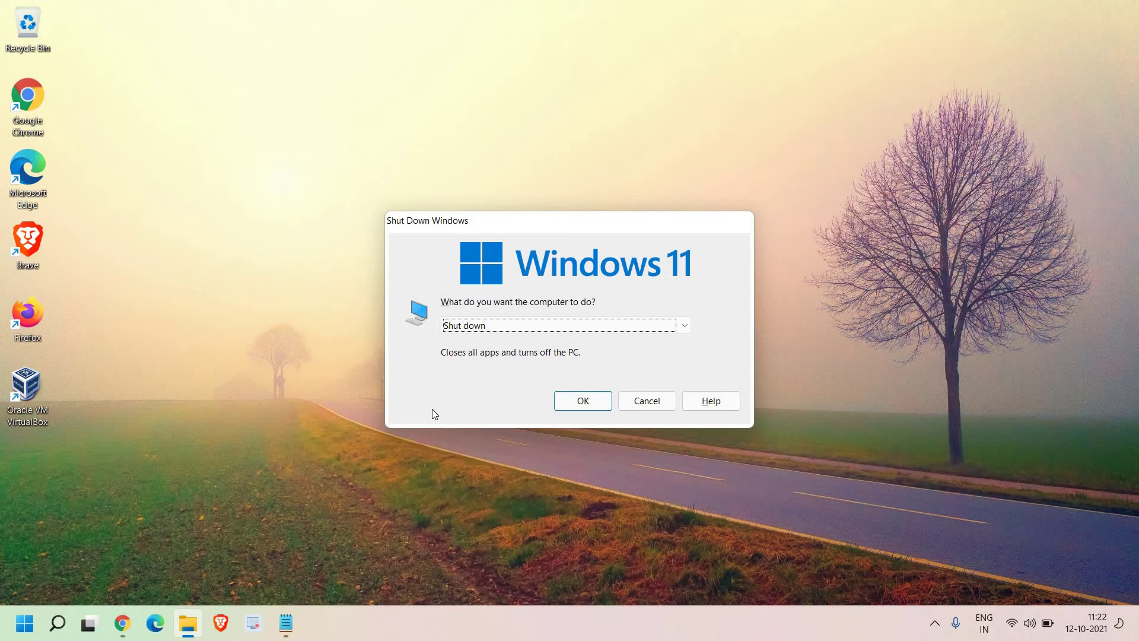
key(Down)
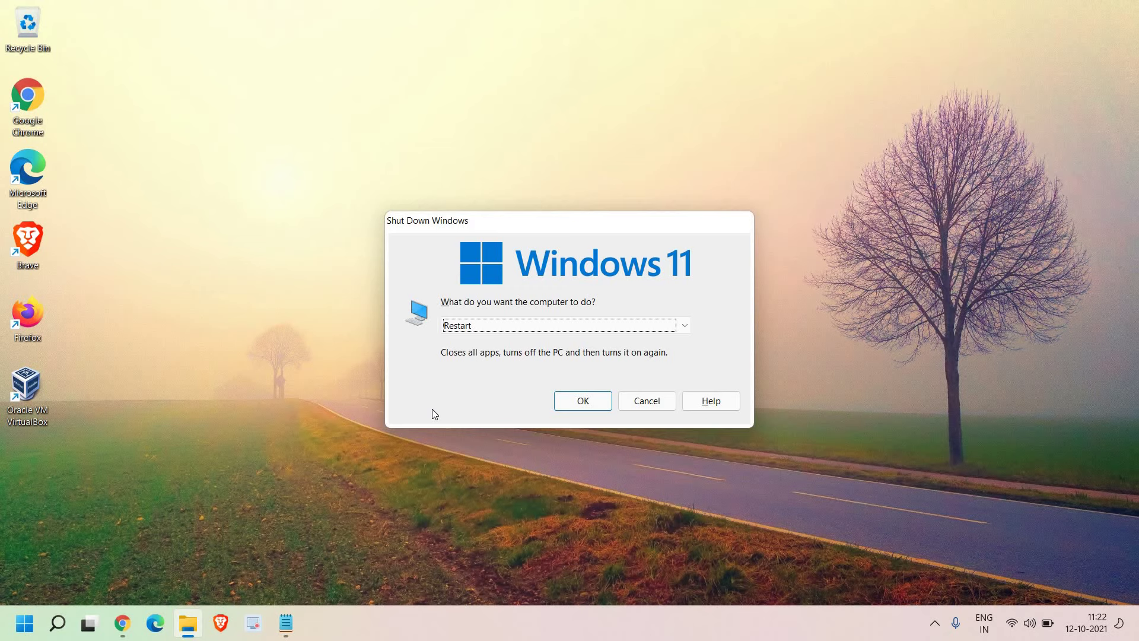
key(Tab)
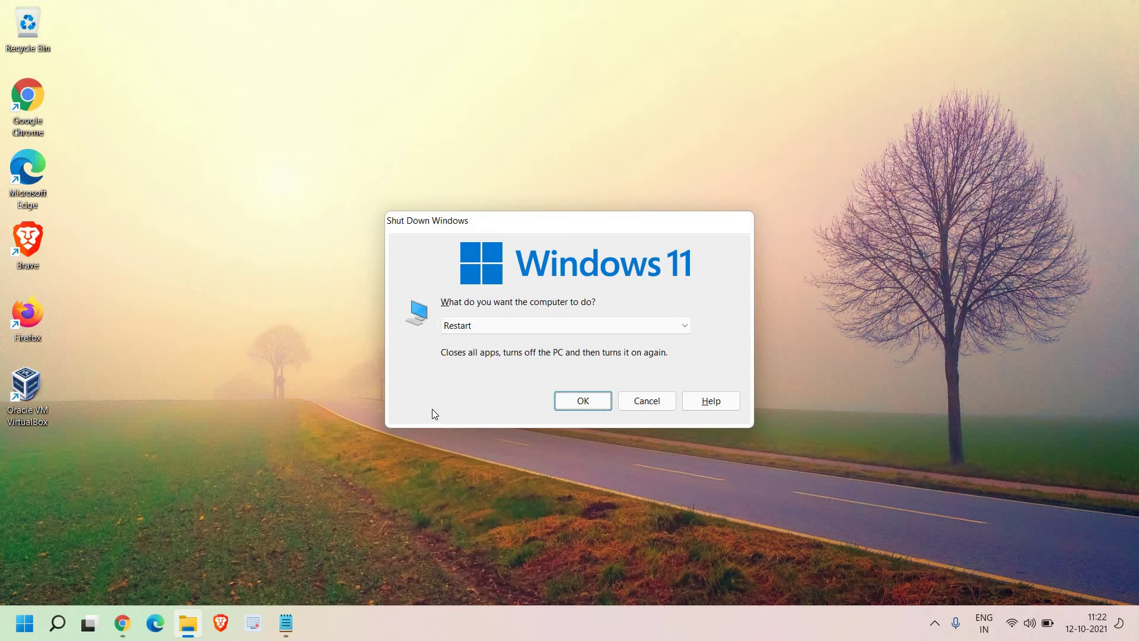